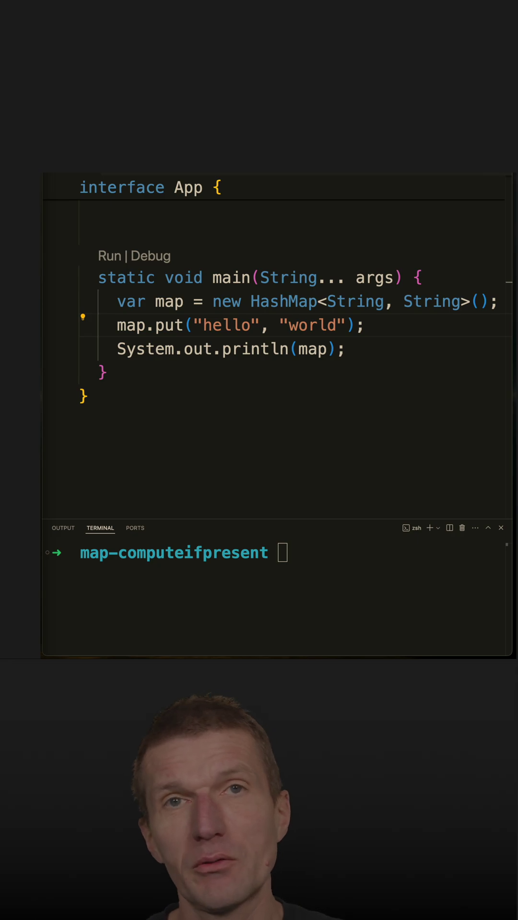
- Run java app.java in the terminal to print {hello=world}, then place the caret after map.put
{"action": "left_click", "coordinate": [428, 599]}
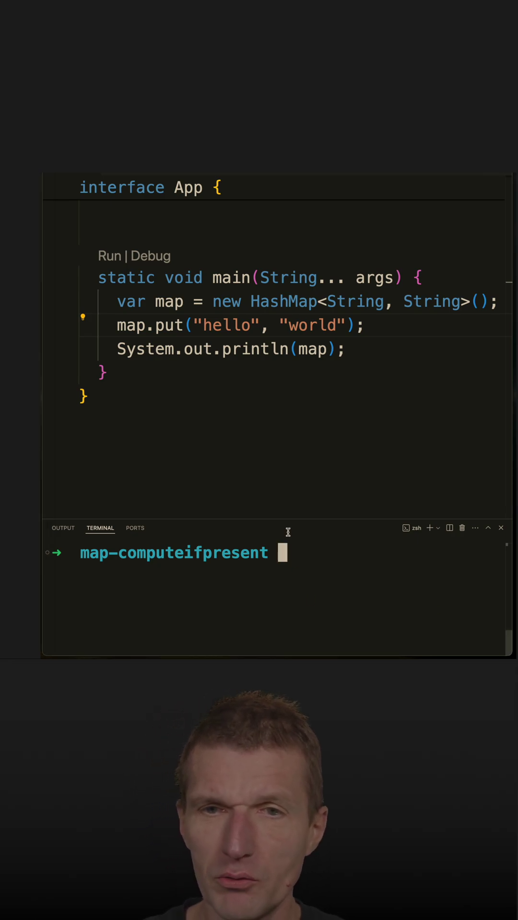
{"action": "left_click", "coordinate": [280, 445]}
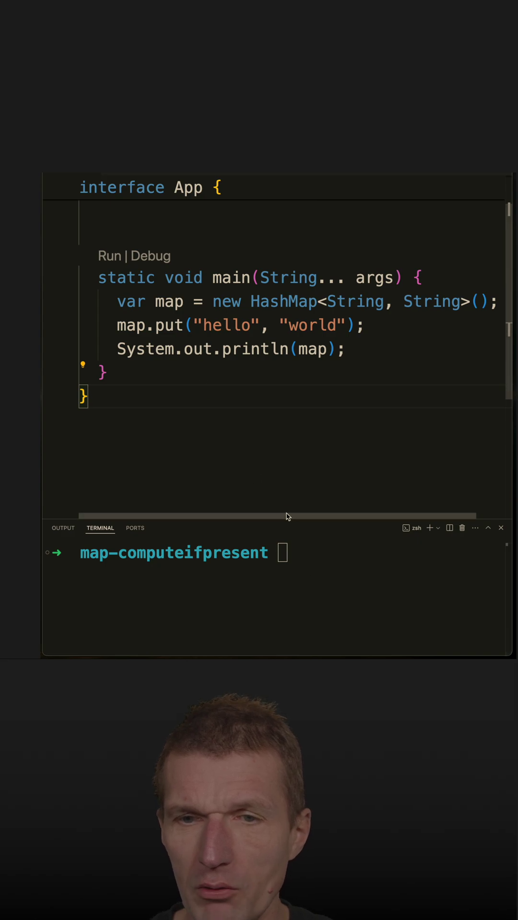
{"action": "left_click", "coordinate": [293, 573]}
{"action": "type", "text": "java app"}
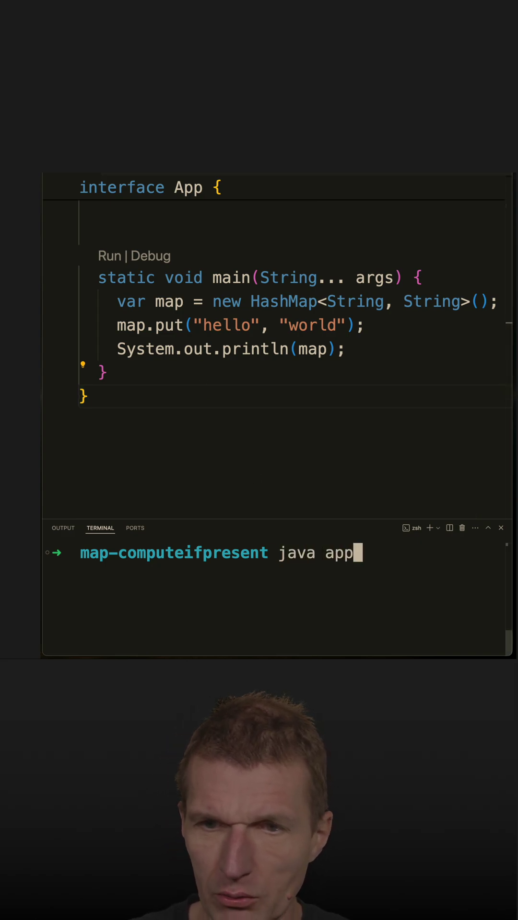
{"action": "type", "text": ".java"}
{"action": "key", "text": "Return"}
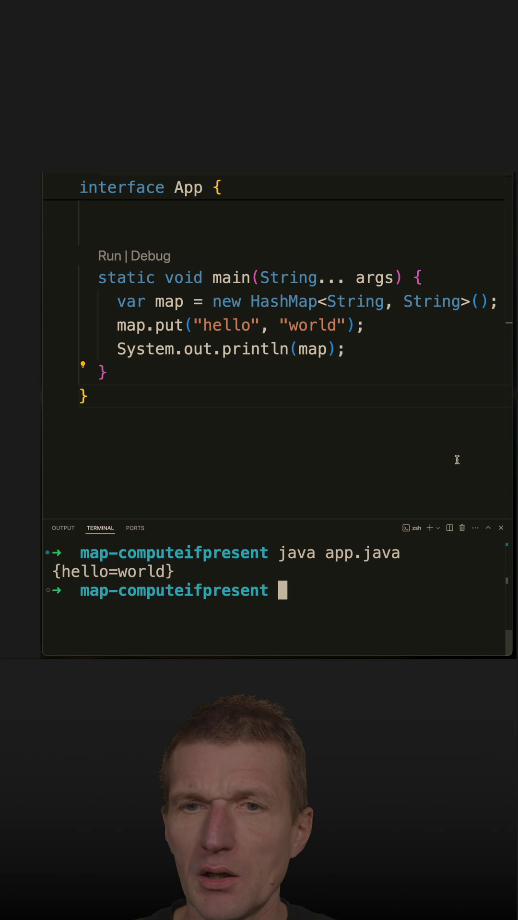
{"action": "left_click", "coordinate": [372, 327]}
- Add map.computeIfPresent("hello", App::comp) on a new line below map.put
{"action": "key", "text": "Return"}
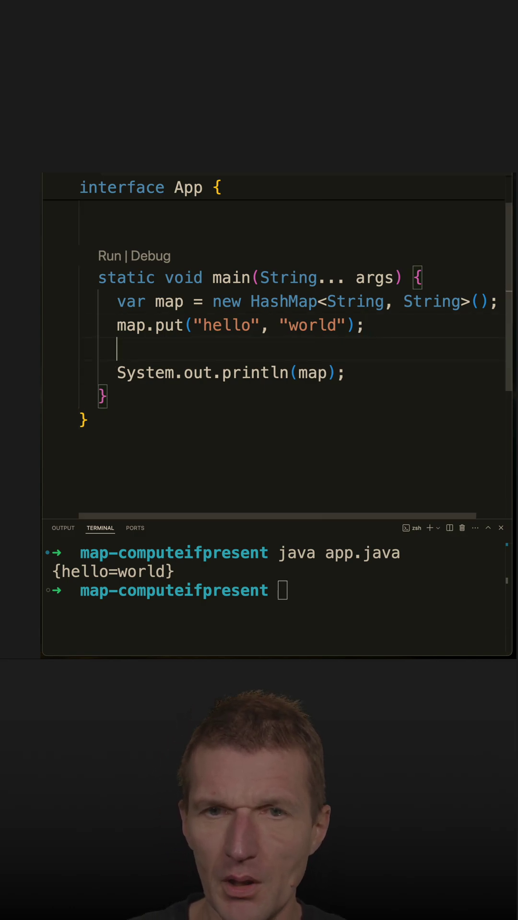
{"action": "type", "text": "map.comp"}
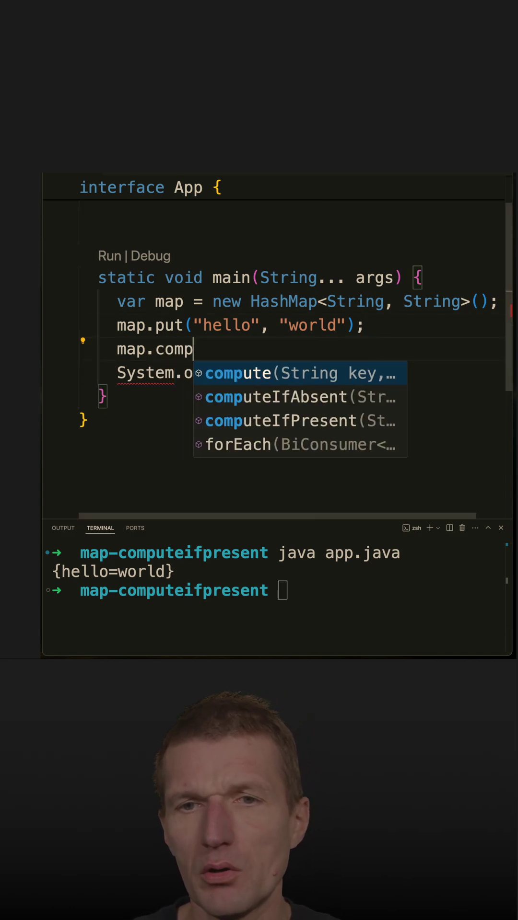
{"action": "type", "text": "u"}
{"action": "key", "text": "Down"}
{"action": "key", "text": "Down"}
{"action": "key", "text": "Return"}
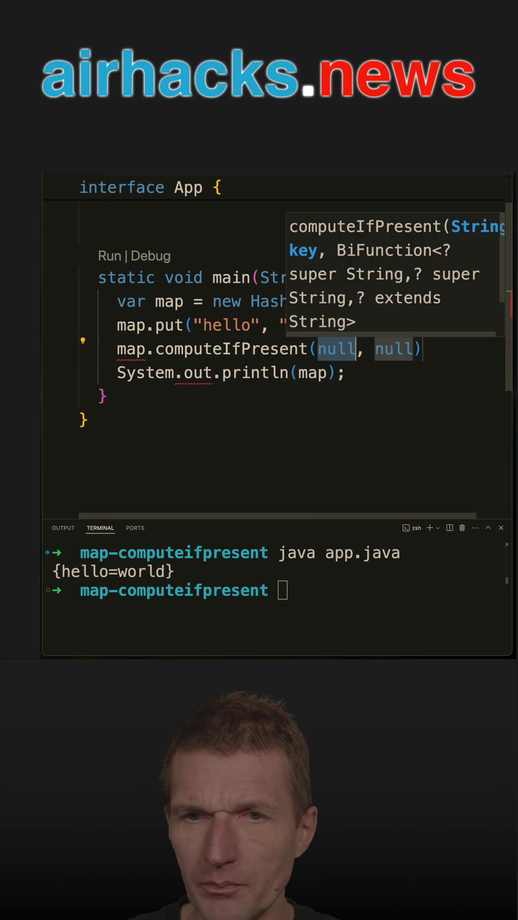
{"action": "type", "text": "\"hello"}
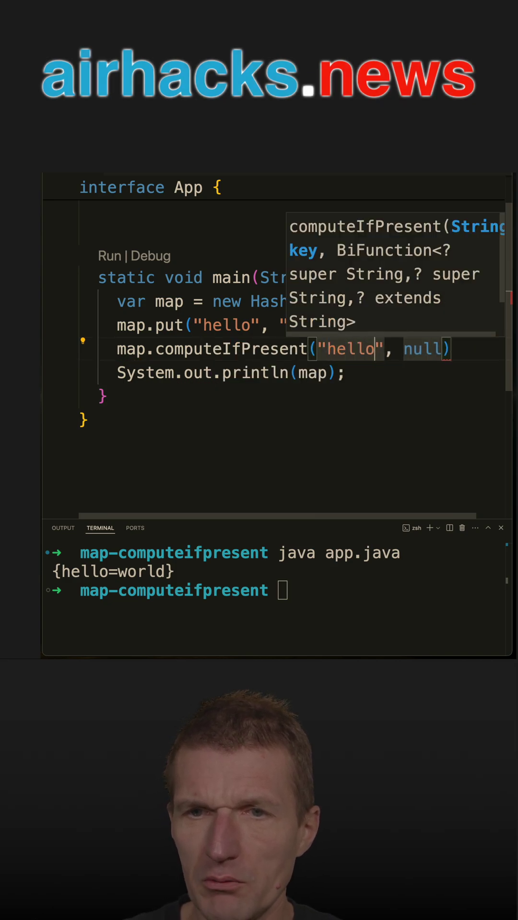
{"action": "key", "text": "Tab"}
{"action": "key", "text": "shift+Right"}
{"action": "key", "text": "shift+Right"}
{"action": "key", "text": "shift+Right"}
{"action": "key", "text": "shift+Right"}
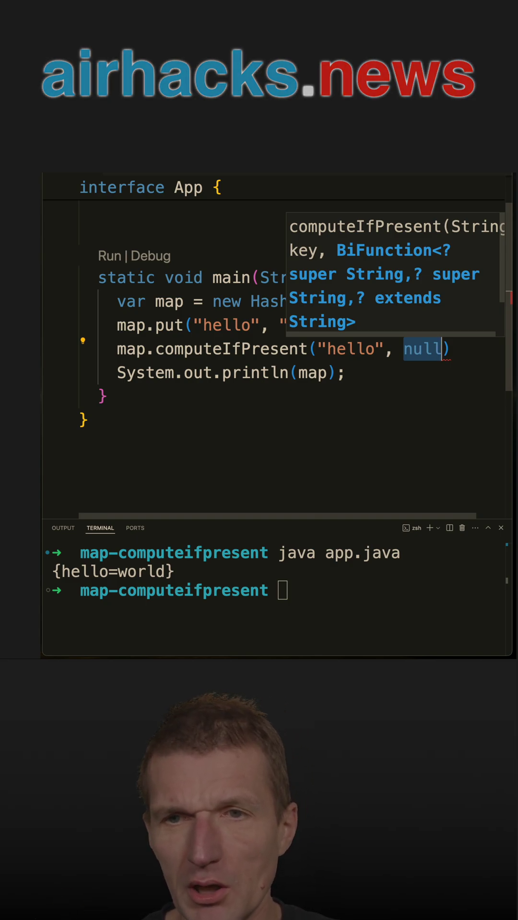
{"action": "type", "text": "App"}
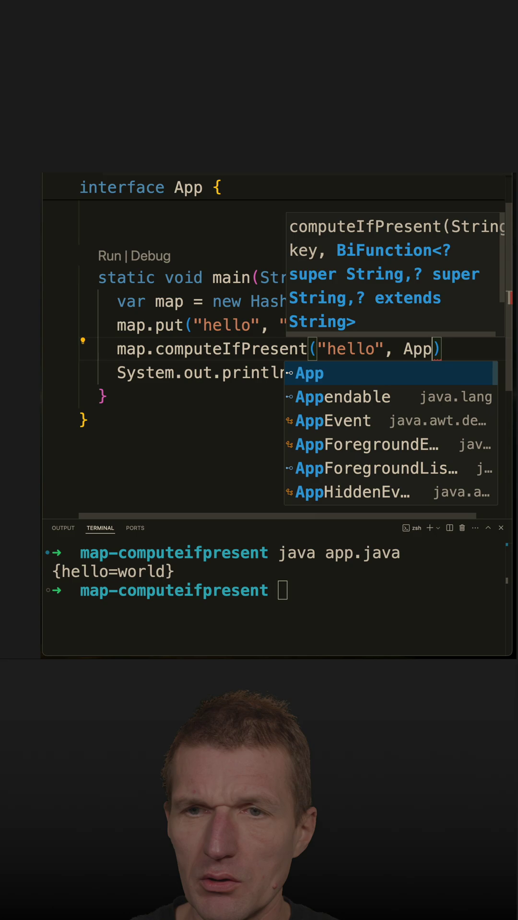
{"action": "type", "text": "::c"}
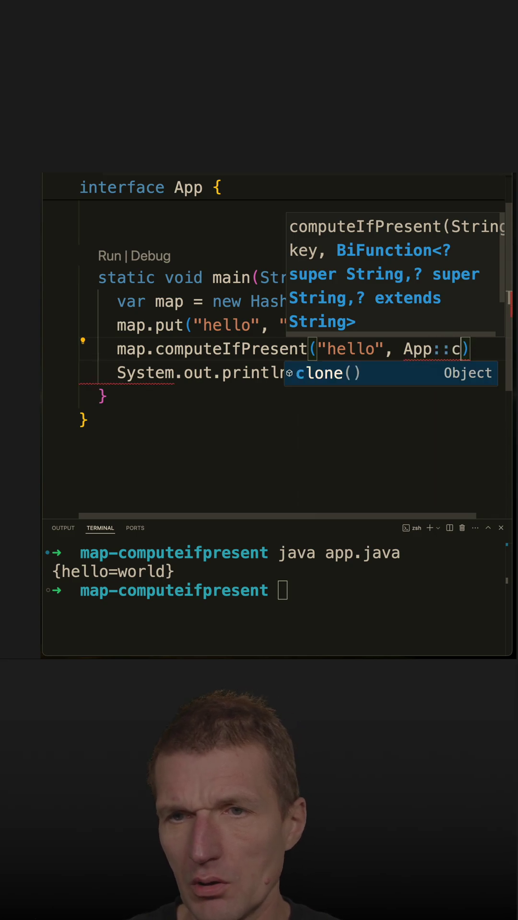
{"action": "type", "text": "omp"}
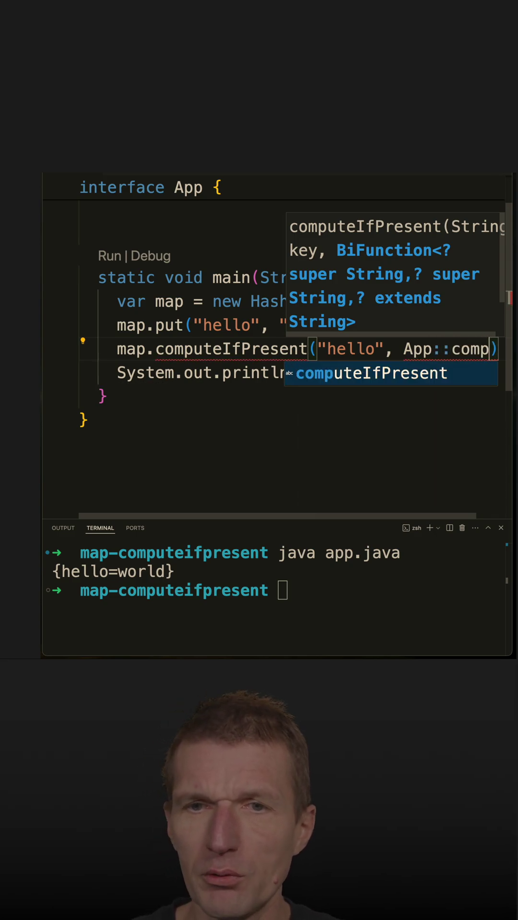
{"action": "left_click", "coordinate": [164, 208]}
{"action": "type", "text": "s"}
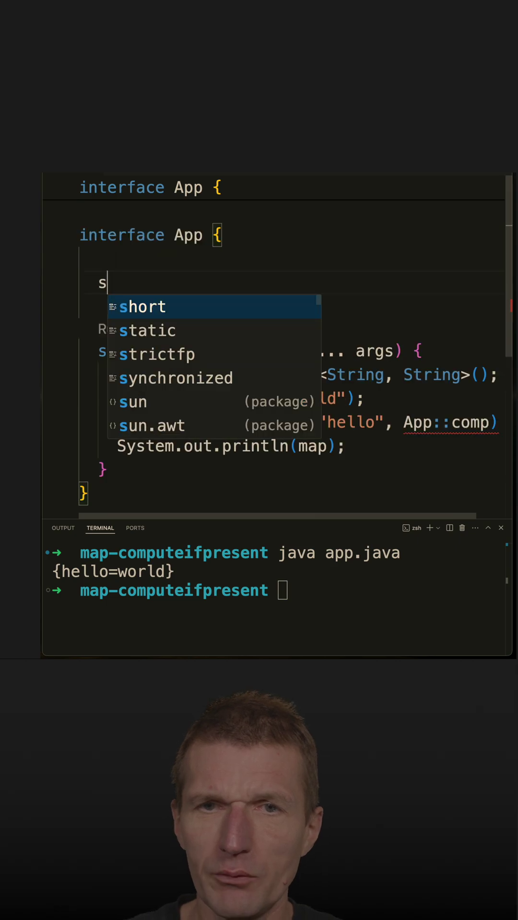
{"action": "type", "text": "tatic "}
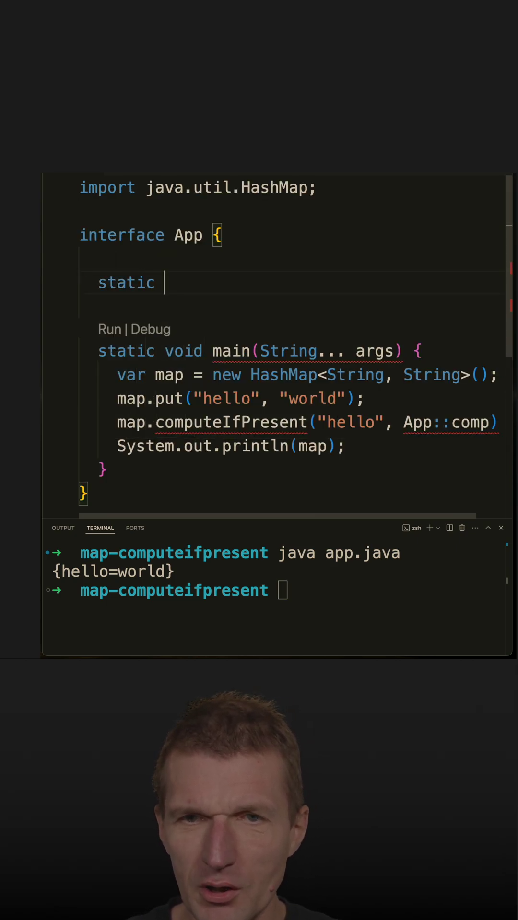
{"action": "type", "text": "String c"}
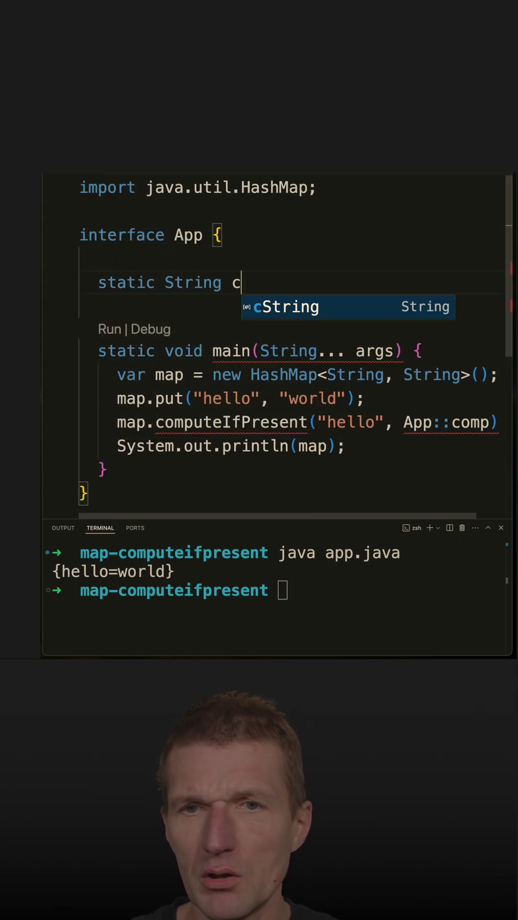
{"action": "type", "text": "omp(S"}
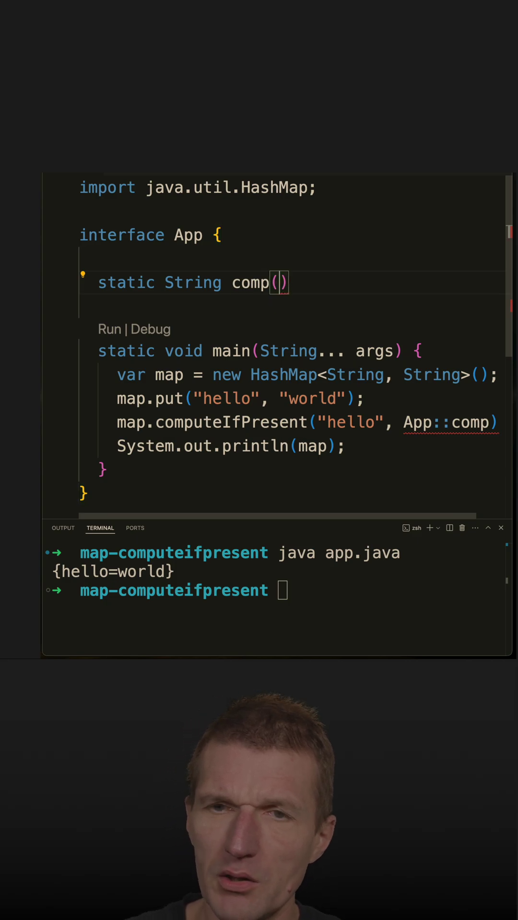
{"action": "type", "text": "tring key,"}
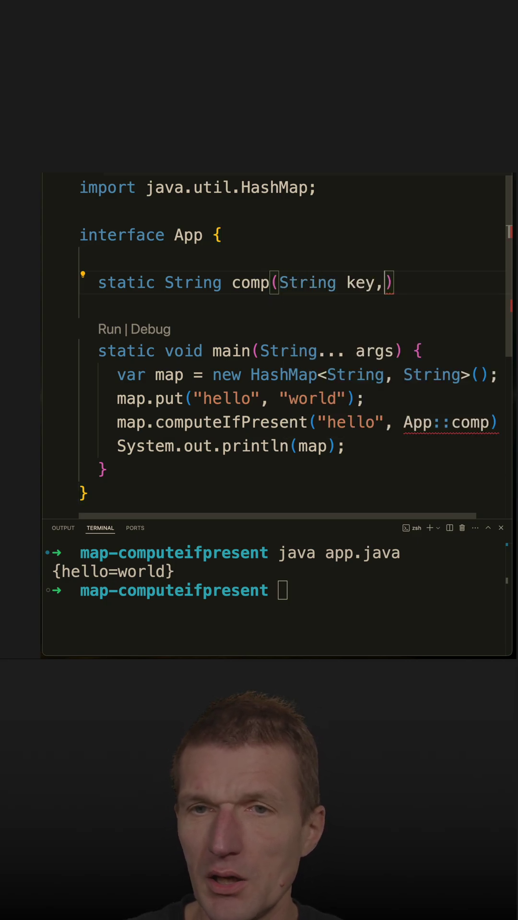
{"action": "type", "text": "String value"}
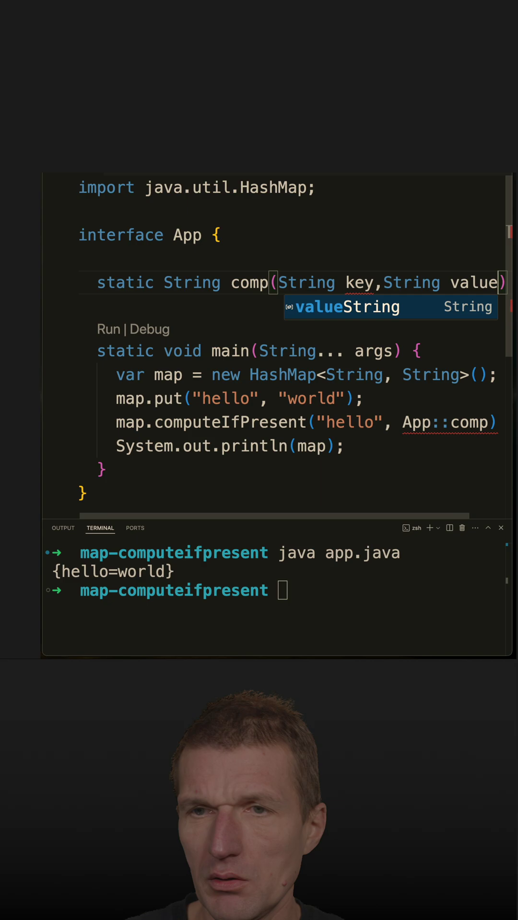
- Write a static comp(String key, String value) that prints both and returns key + "->" + value
{"action": "key", "text": "Escape"}
{"action": "type", "text": "{"}
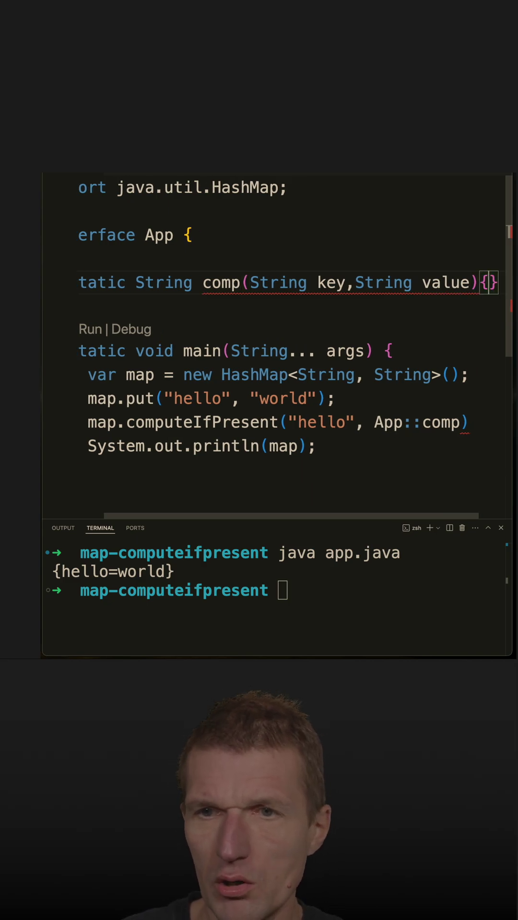
{"action": "key", "text": "Return"}
{"action": "type", "text": "sout"}
{"action": "key", "text": "Return"}
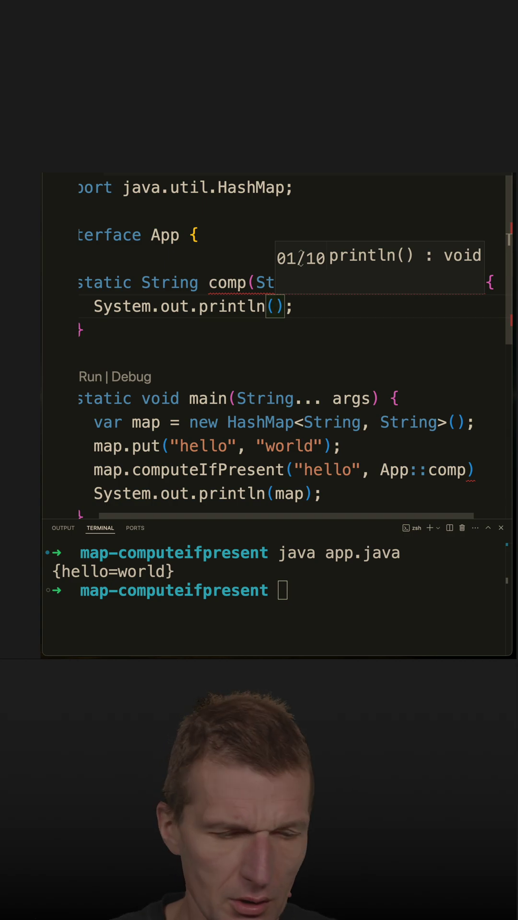
{"action": "type", "text": "key \"\""}
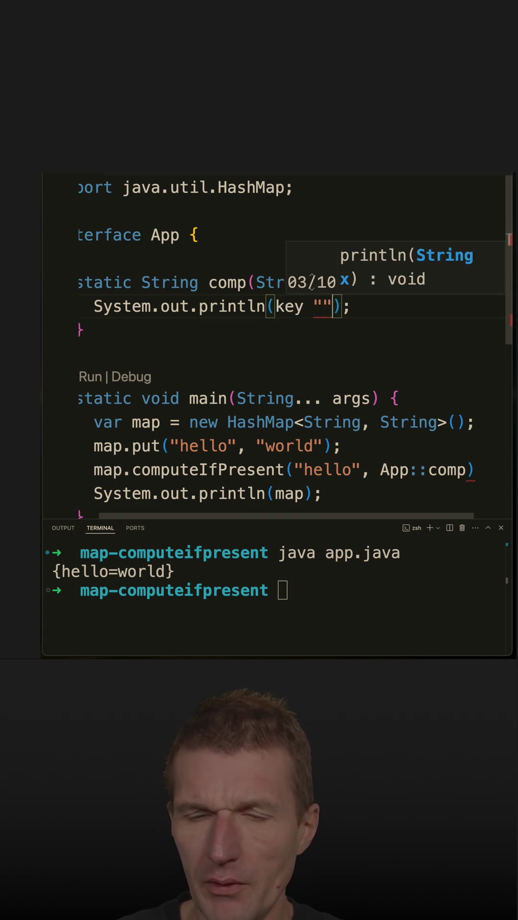
{"action": "type", "text": "+value"}
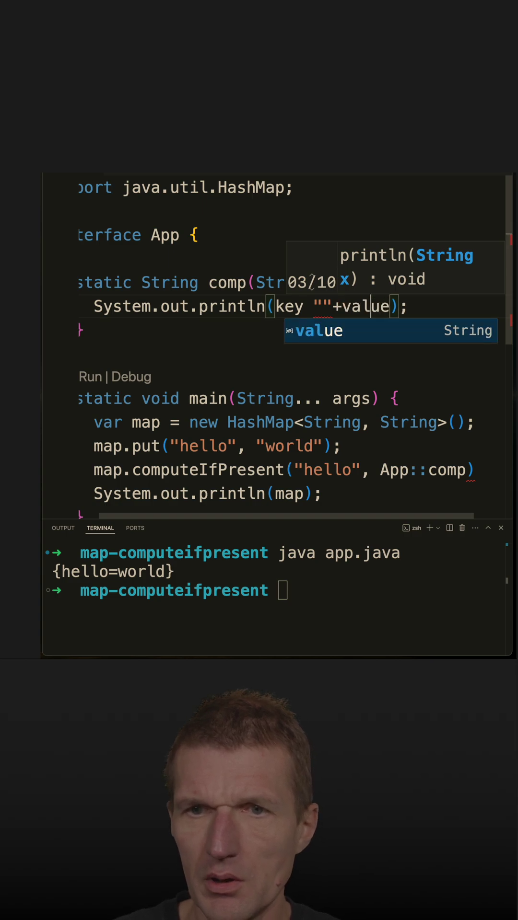
{"action": "key", "text": "Left"}
{"action": "key", "text": "Left"}
{"action": "key", "text": "Left"}
{"action": "type", "text": "+"}
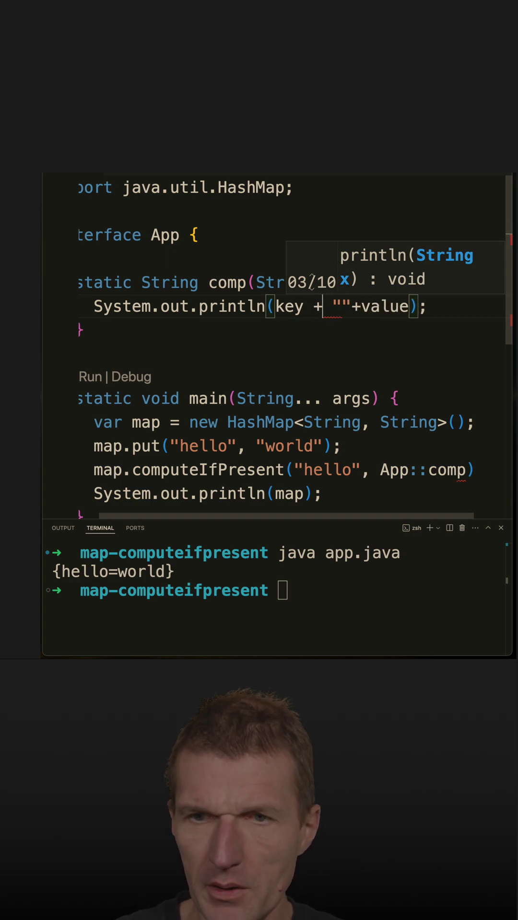
{"action": "key", "text": "Return"}
{"action": "type", "text": "return "}
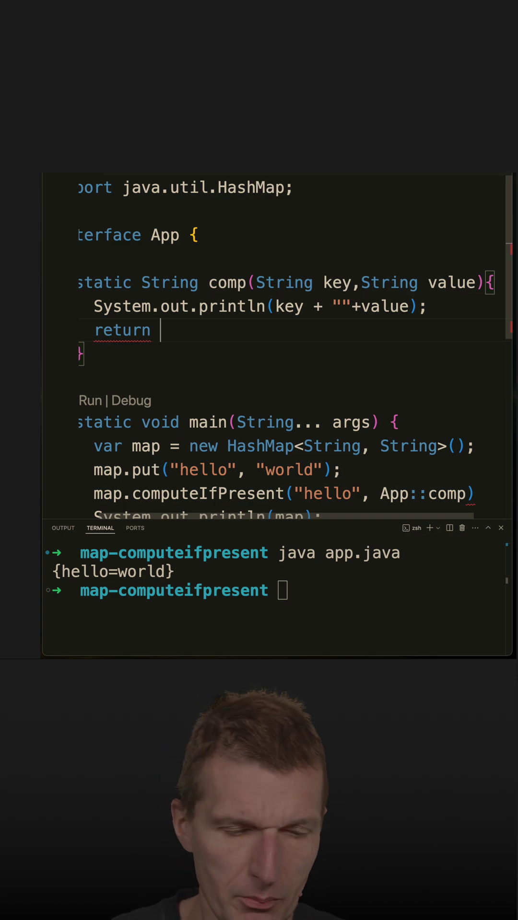
{"action": "type", "text": "key +"}
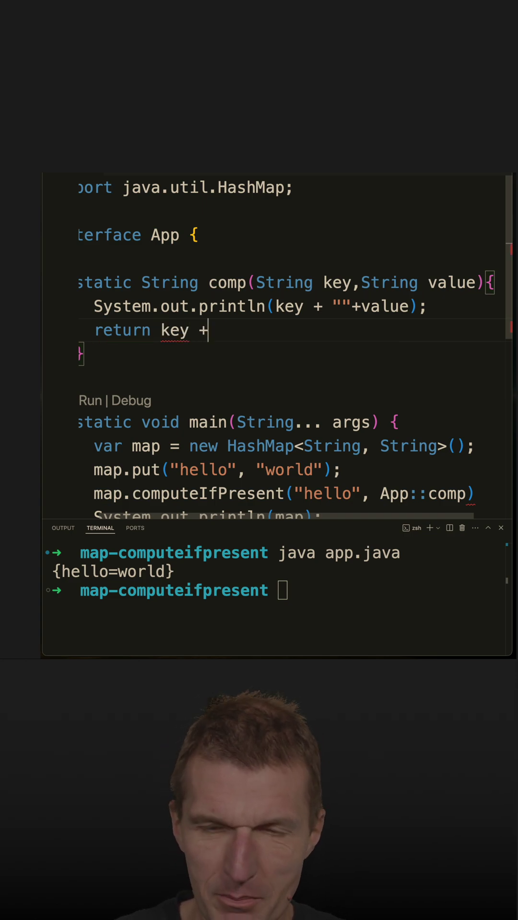
{"action": "type", "text": " \"->"}
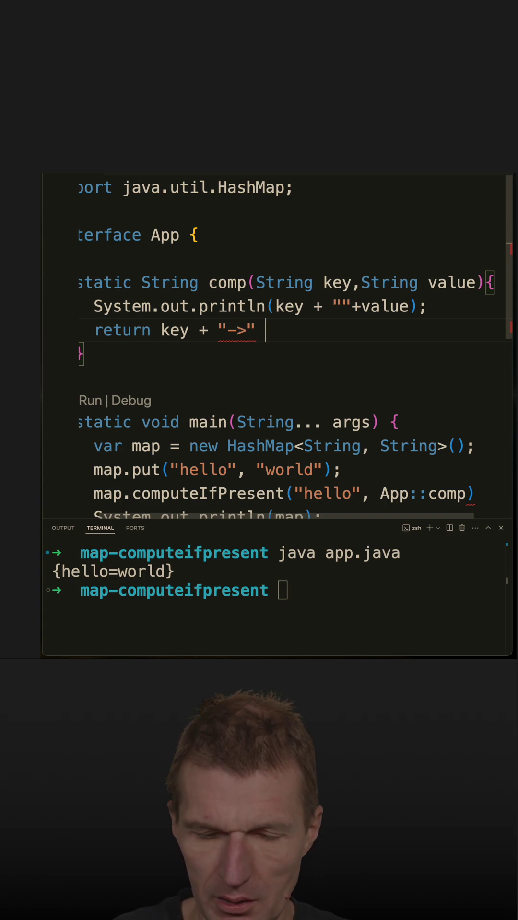
{"action": "type", "text": " ü "}
{"action": "type", "text": "+"}
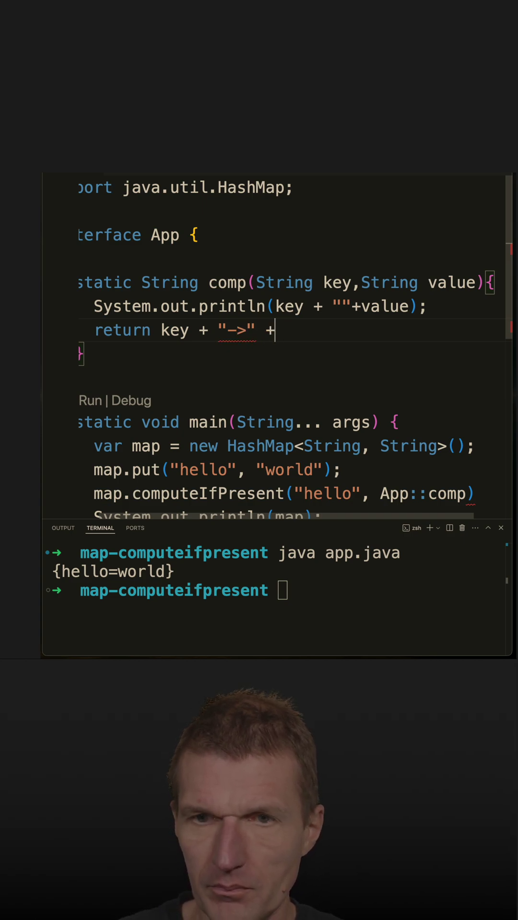
{"action": "type", "text": "value;"}
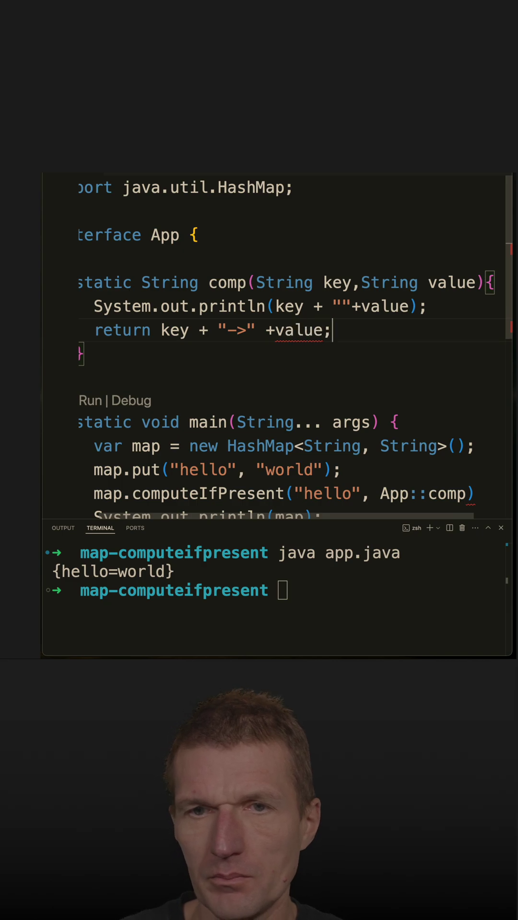
{"action": "scroll", "coordinate": [276, 346], "scroll_direction": "down", "scroll_amount": 2}
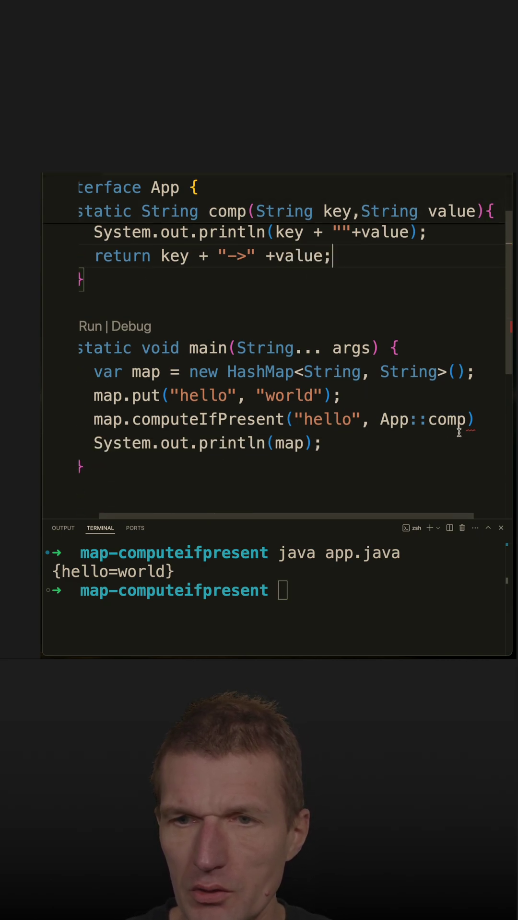
{"action": "type", "text": ";"}
- Terminate computeIfPresent, copy the map println above it, and rerun to get {hello=hello->world}
{"action": "key", "text": "Down"}
{"action": "scroll", "coordinate": [479, 419], "scroll_direction": "down", "scroll_amount": 2}
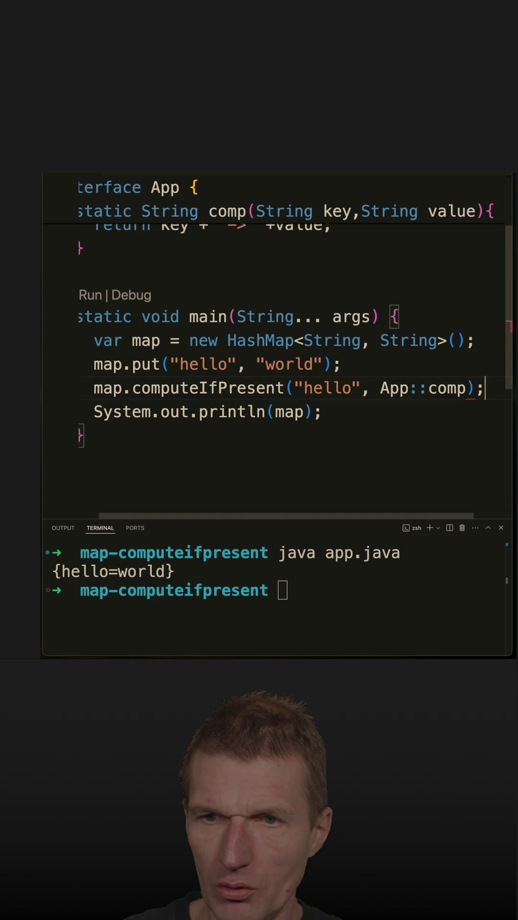
{"action": "key", "text": "shift+alt+Down"}
{"action": "key", "text": "alt+Up"}
{"action": "key", "text": "alt+Up"}
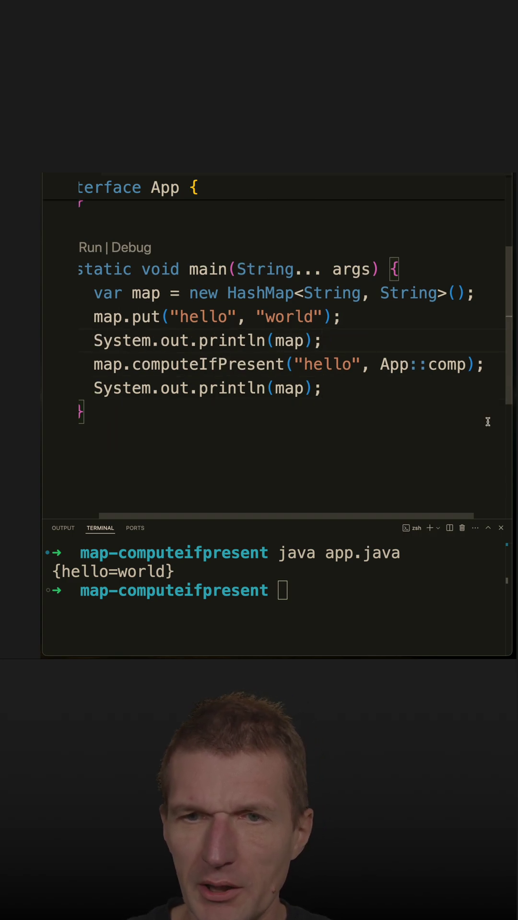
{"action": "left_click", "coordinate": [302, 594]}
{"action": "type", "text": "java app.java"}
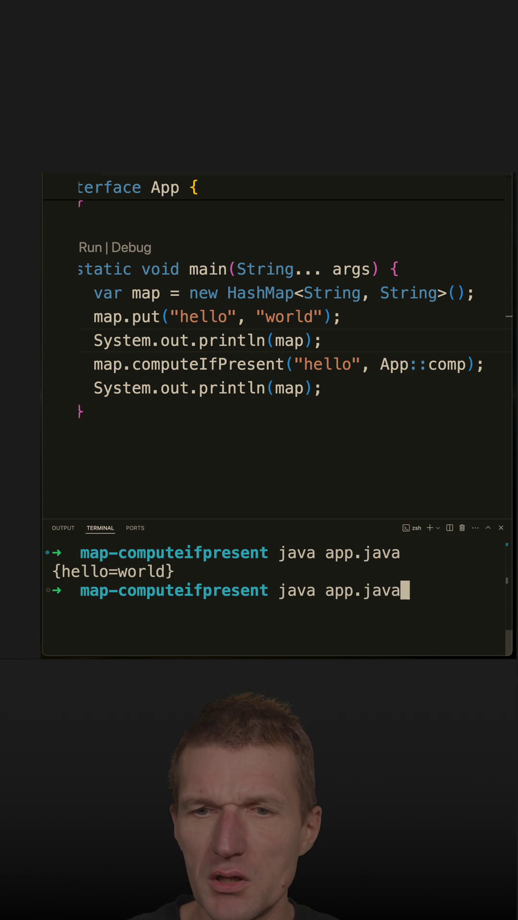
{"action": "key", "text": "Return"}
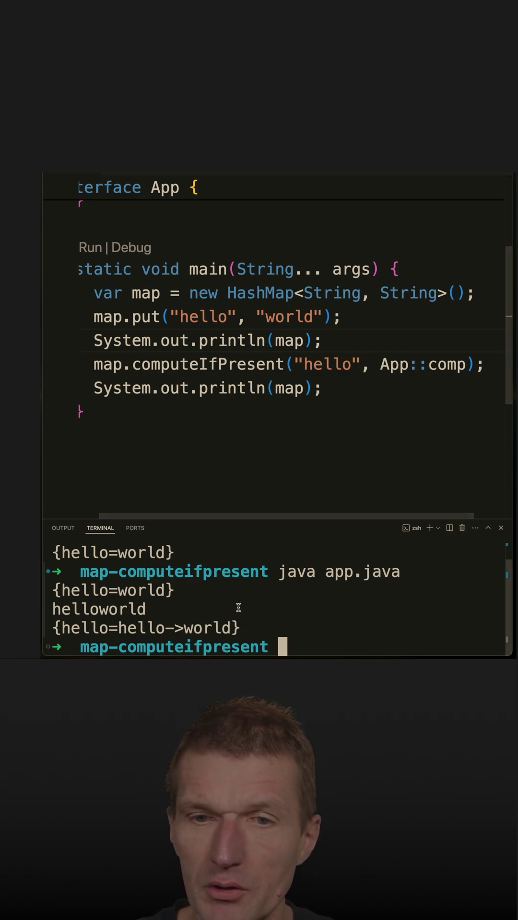
{"action": "left_click_drag", "start_coordinate": [221, 609], "coordinate": [146, 628]}
{"action": "scroll", "coordinate": [221, 367], "scroll_direction": "up", "scroll_amount": 2}
{"action": "scroll", "coordinate": [222, 368], "scroll_direction": "up", "scroll_amount": 1}
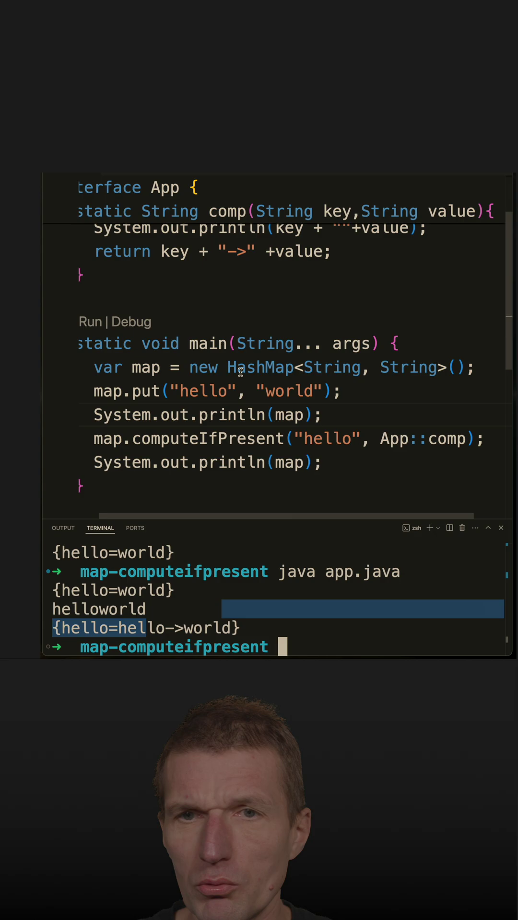
{"action": "scroll", "coordinate": [238, 362], "scroll_direction": "up", "scroll_amount": 2}
- Give the put value a trailing space ("world ") and make comp return value.trim()
{"action": "left_click", "coordinate": [288, 310]}
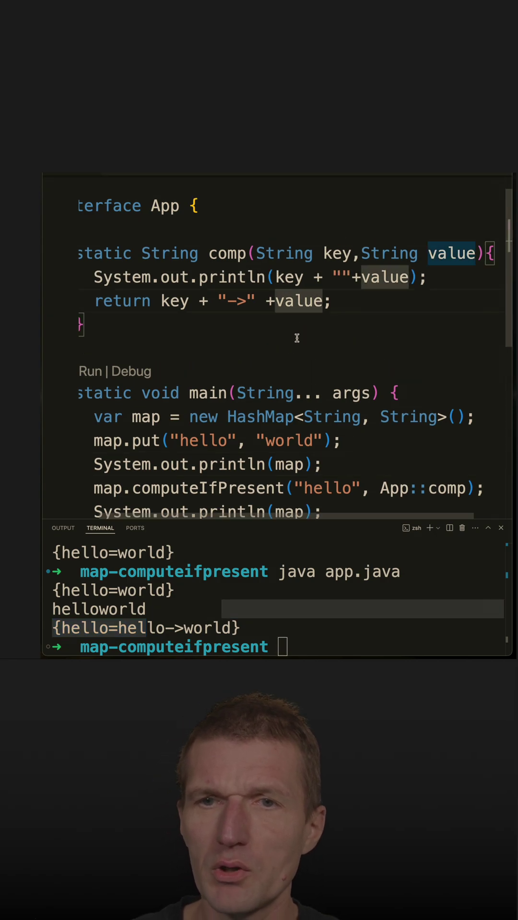
{"action": "scroll", "coordinate": [267, 388], "scroll_direction": "down", "scroll_amount": 2}
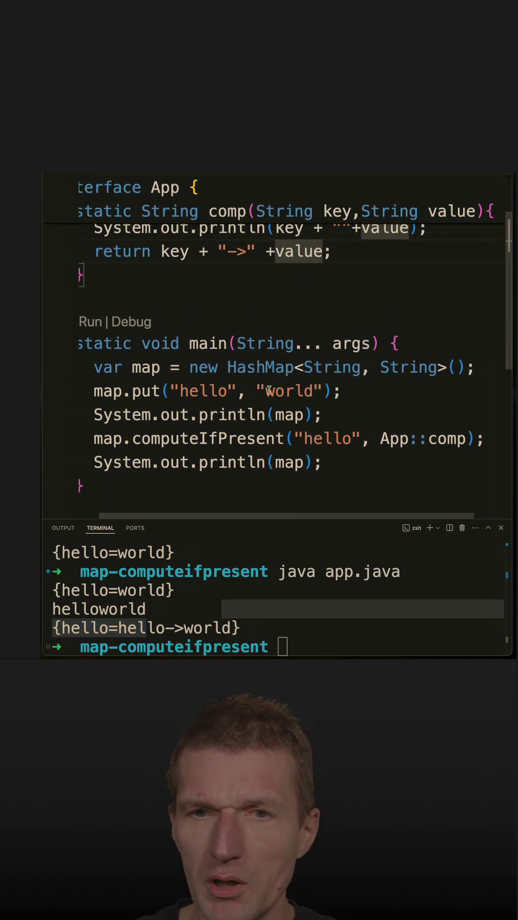
{"action": "left_click", "coordinate": [320, 388]}
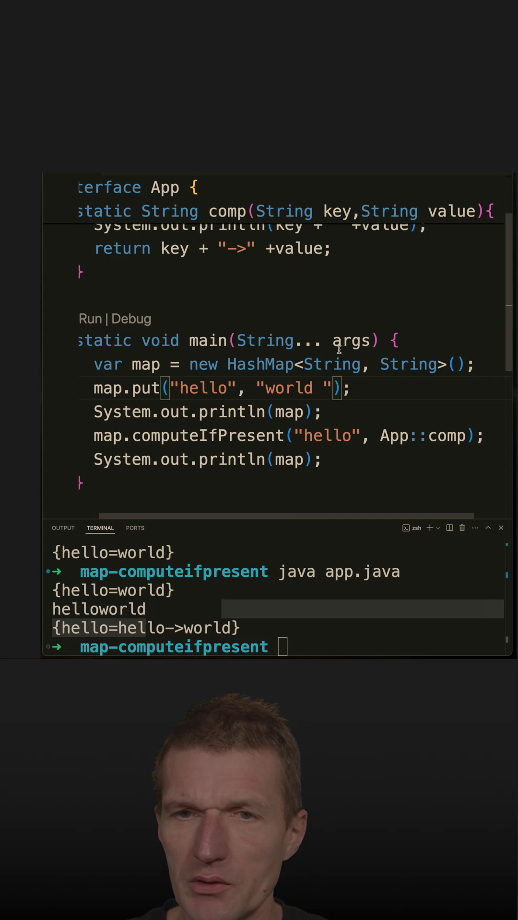
{"action": "left_click", "coordinate": [328, 250]}
{"action": "scroll", "coordinate": [328, 250], "scroll_direction": "up", "scroll_amount": 2}
{"action": "key", "text": "Left"}
{"action": "key", "text": "Left"}
{"action": "key", "text": "Left"}
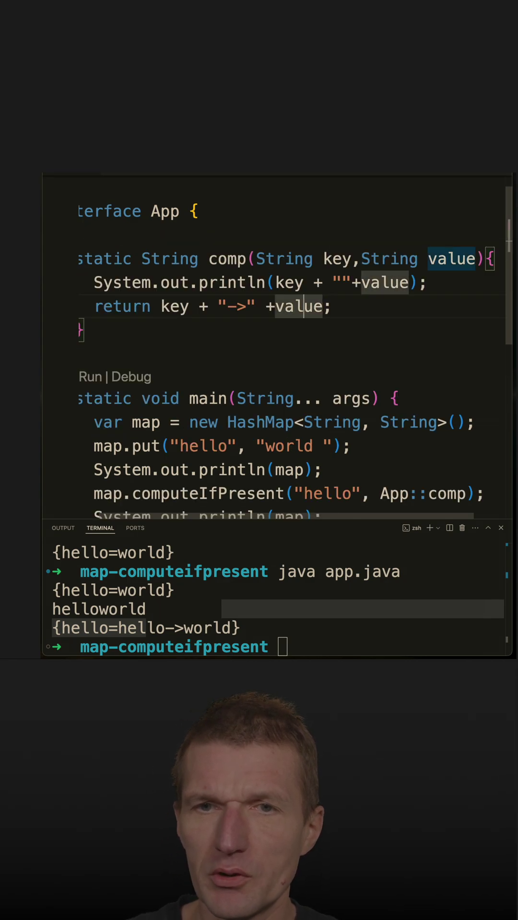
{"action": "key", "text": "Left"}
{"action": "key", "text": "Left"}
{"action": "key", "text": "Left"}
{"action": "key", "text": "shift+End"}
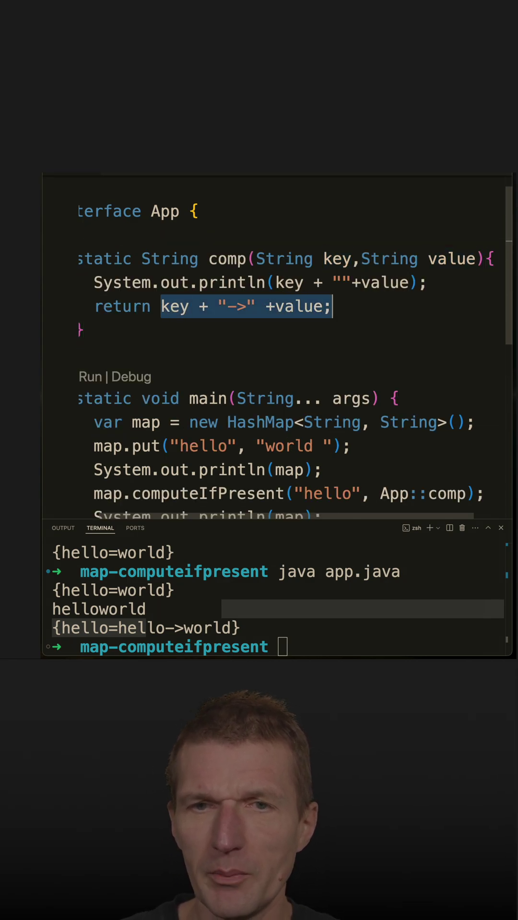
{"action": "type", "text": "value.r"}
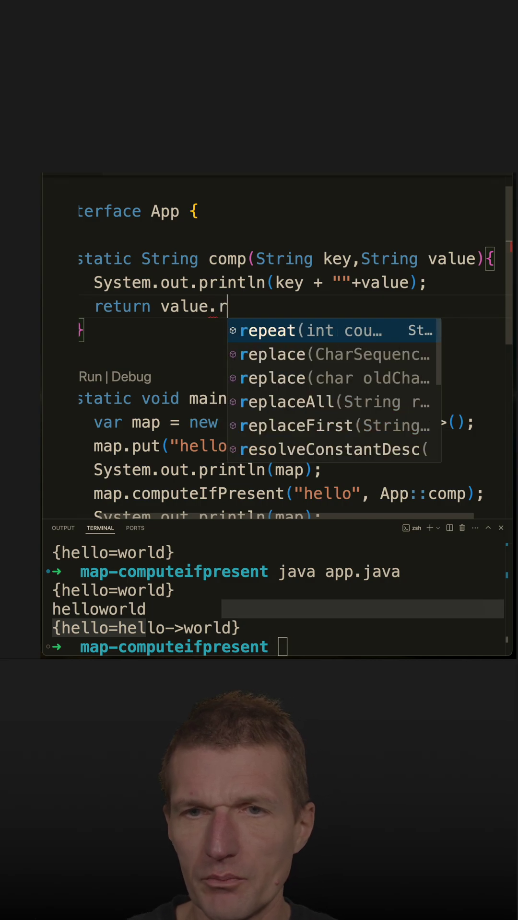
{"action": "key", "text": "BackSpace"}
{"action": "type", "text": "trim"}
{"action": "key", "text": "Return"}
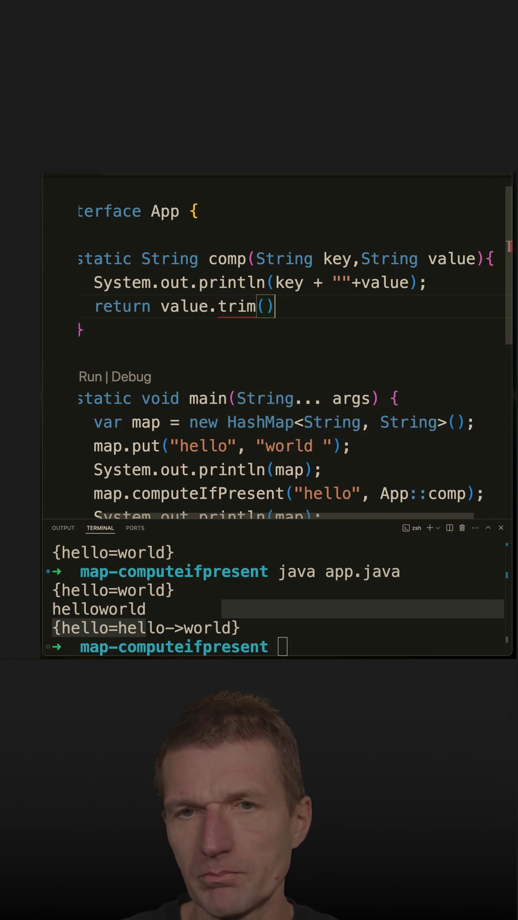
{"action": "type", "text": ";"}
- Rerun java app.java, printing {hello=world } then {hello=world}
{"action": "left_click", "coordinate": [353, 637]}
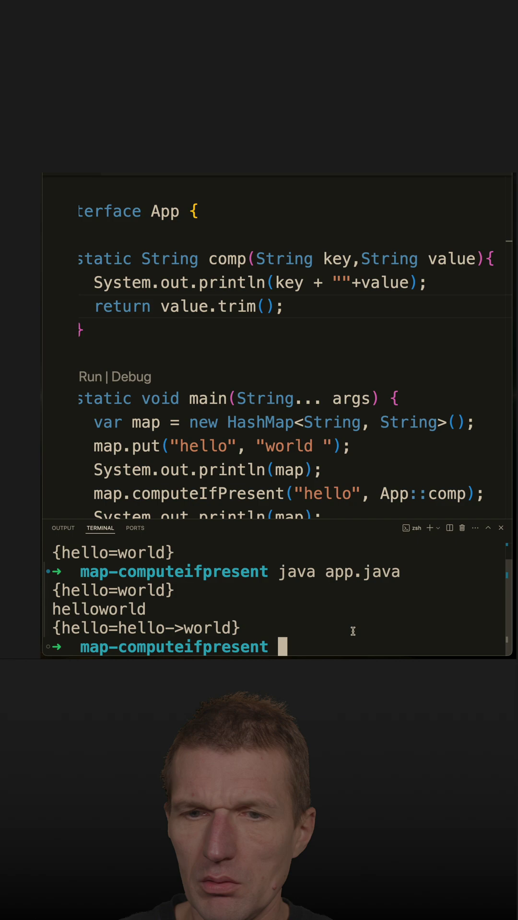
{"action": "key", "text": "Up"}
{"action": "key", "text": "Return"}
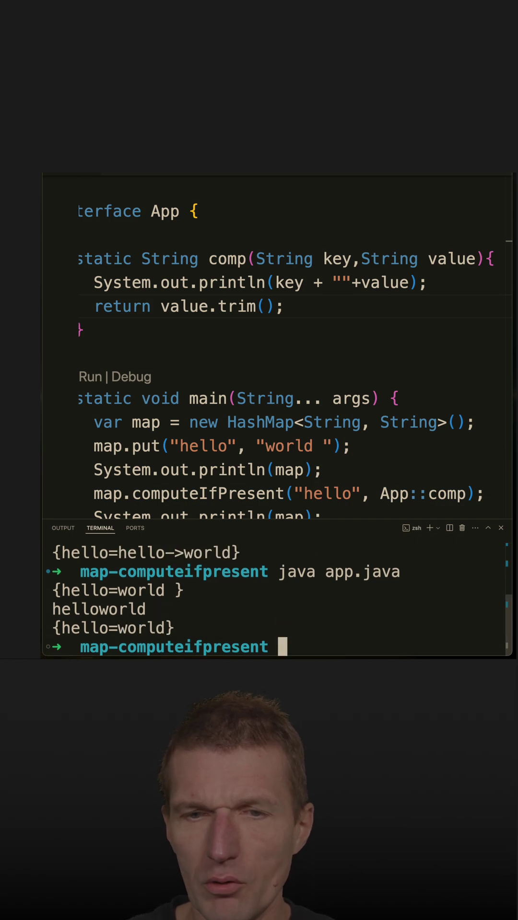
- Replace comp's returned value.trim() with null
{"action": "left_click", "coordinate": [264, 344]}
{"action": "left_click", "coordinate": [270, 308]}
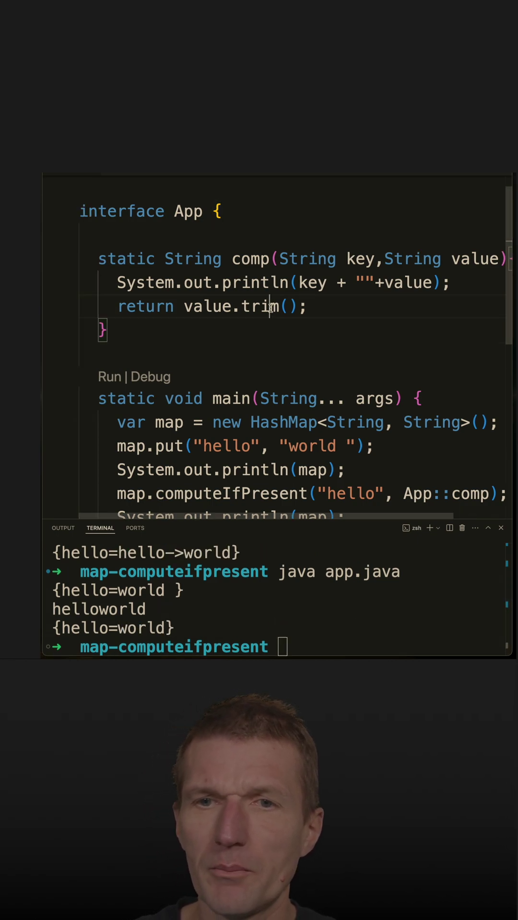
{"action": "key", "text": "Left"}
{"action": "key", "text": "Left"}
{"action": "key", "text": "Left"}
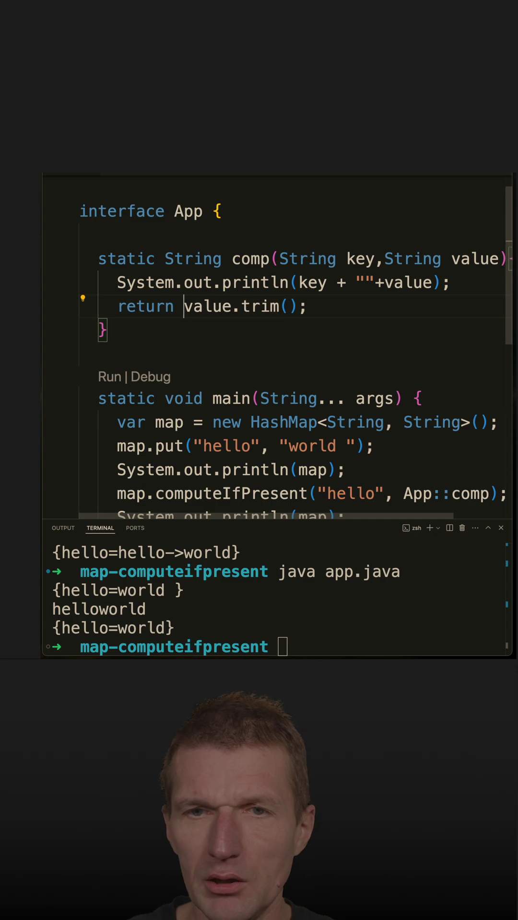
{"action": "key", "text": "shift+End"}
{"action": "type", "text": "null"}
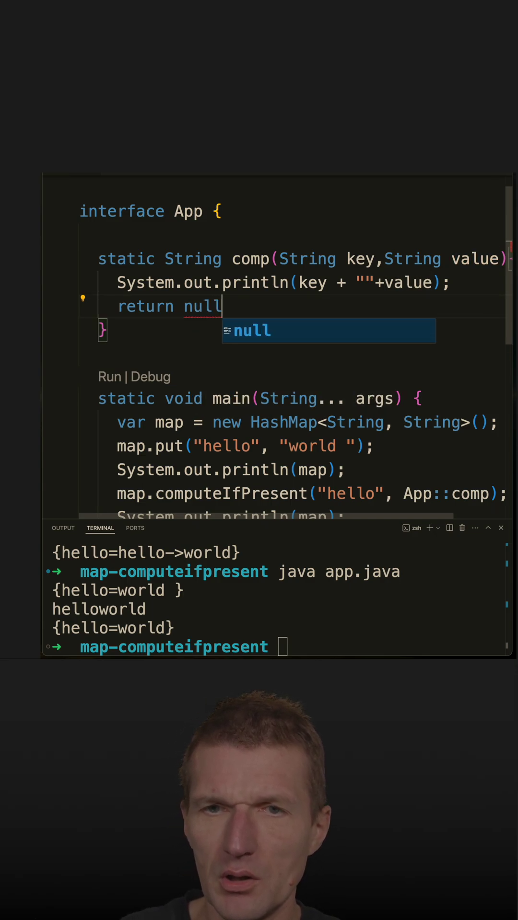
{"action": "type", "text": ";"}
- Rerun java app.java, showing the map printed as {} after computeIfPresent
{"action": "left_click", "coordinate": [223, 607]}
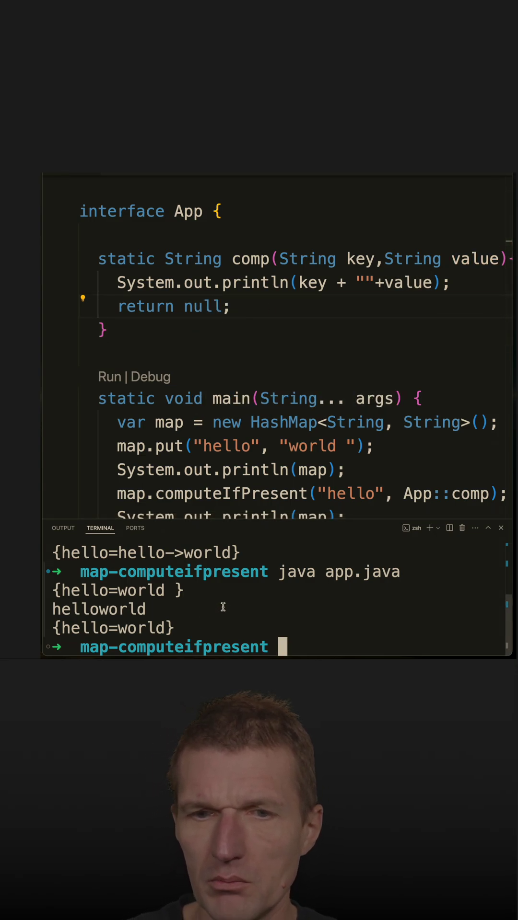
{"action": "key", "text": "Up"}
{"action": "key", "text": "Return"}
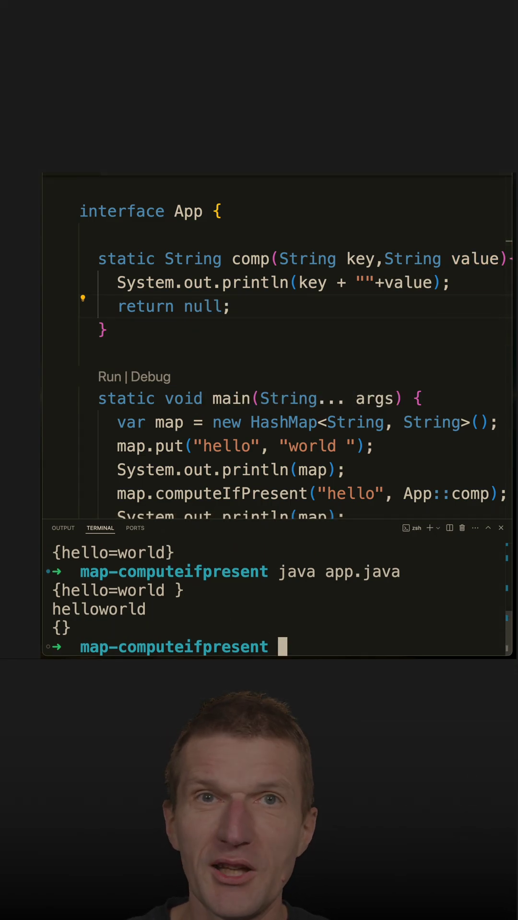